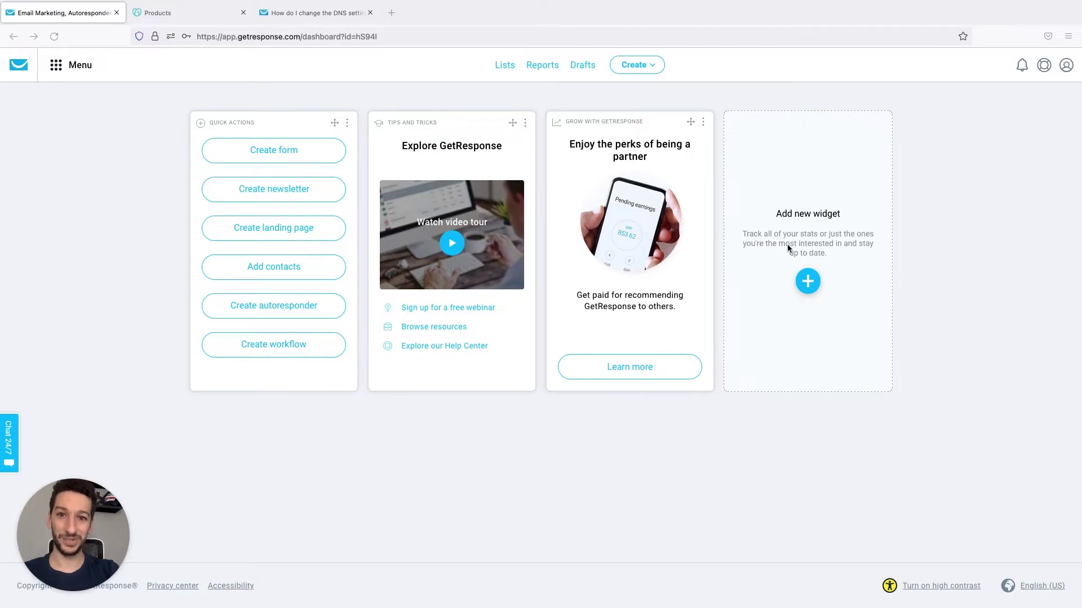
- Go to Manage account from the profile menu on the GetResponse dashboard
click(1065, 65)
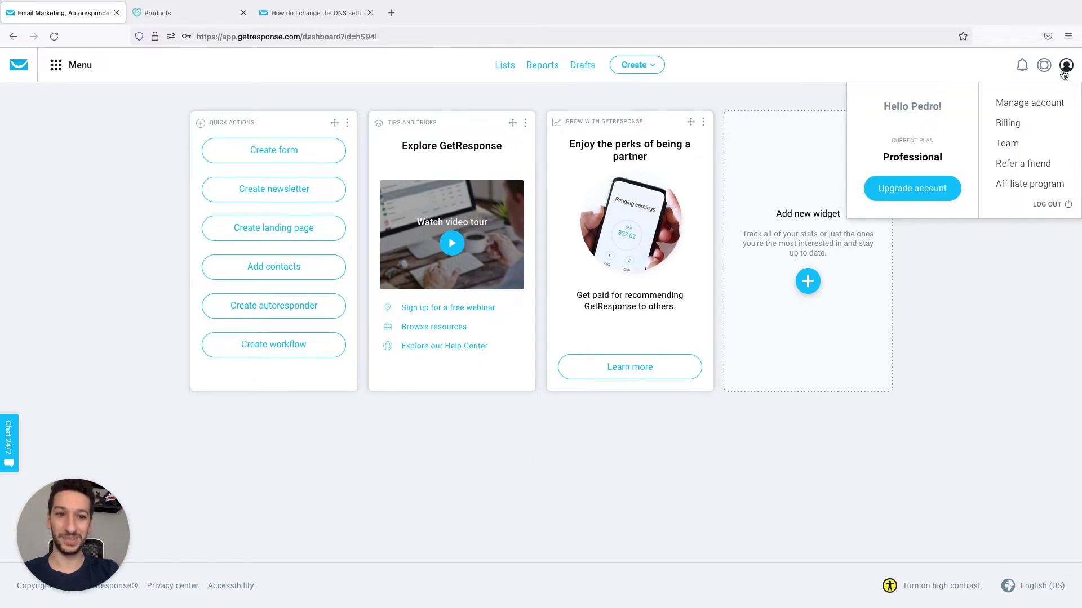
click(1016, 104)
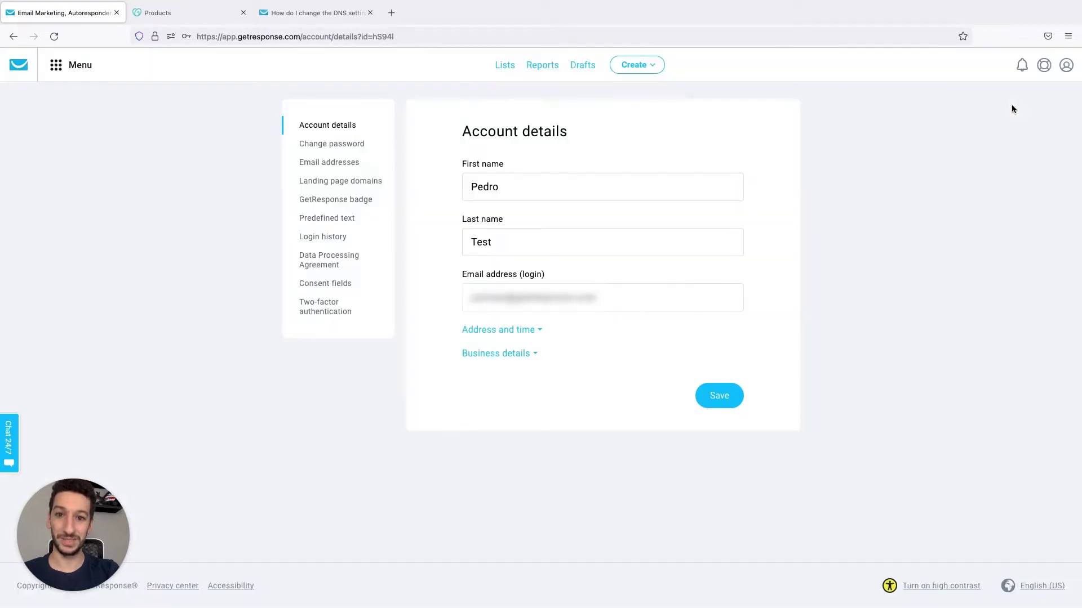
- Add simplesetup.xyz as a new domain under Landing page domains
click(353, 183)
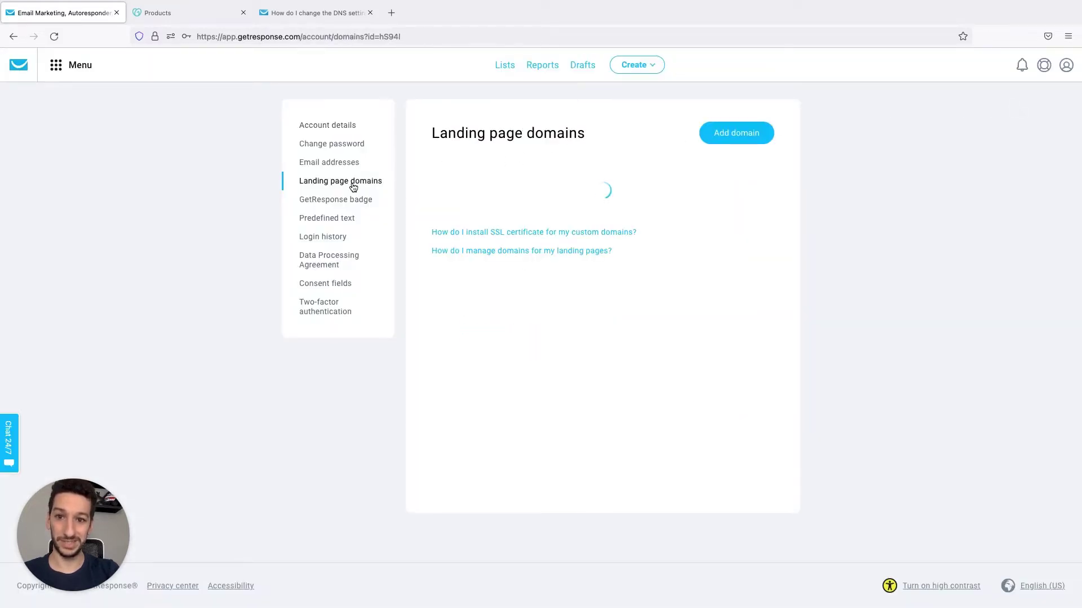
click(742, 145)
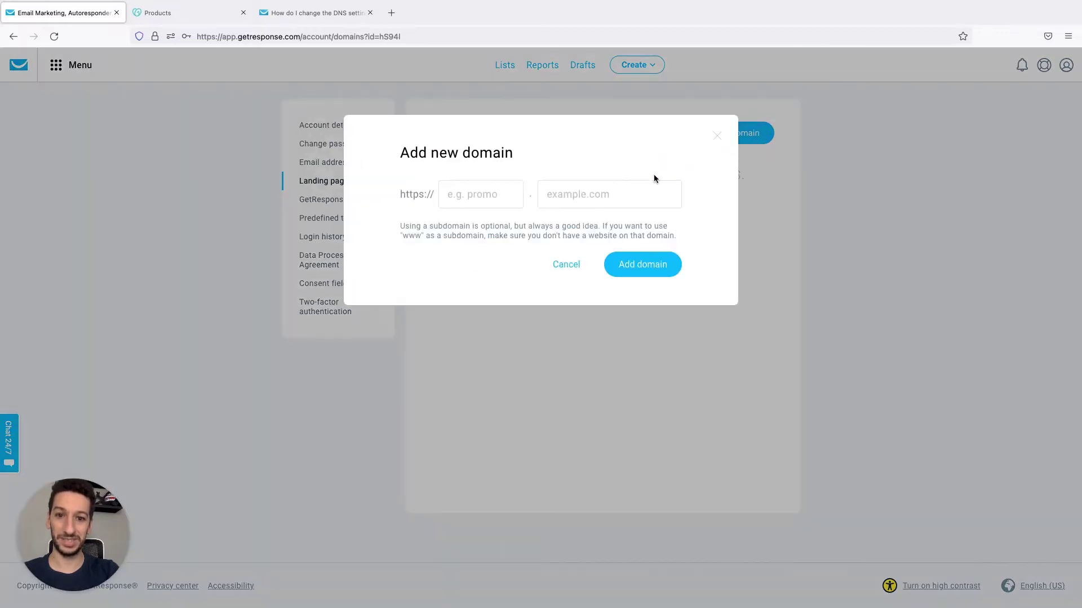
click(587, 194)
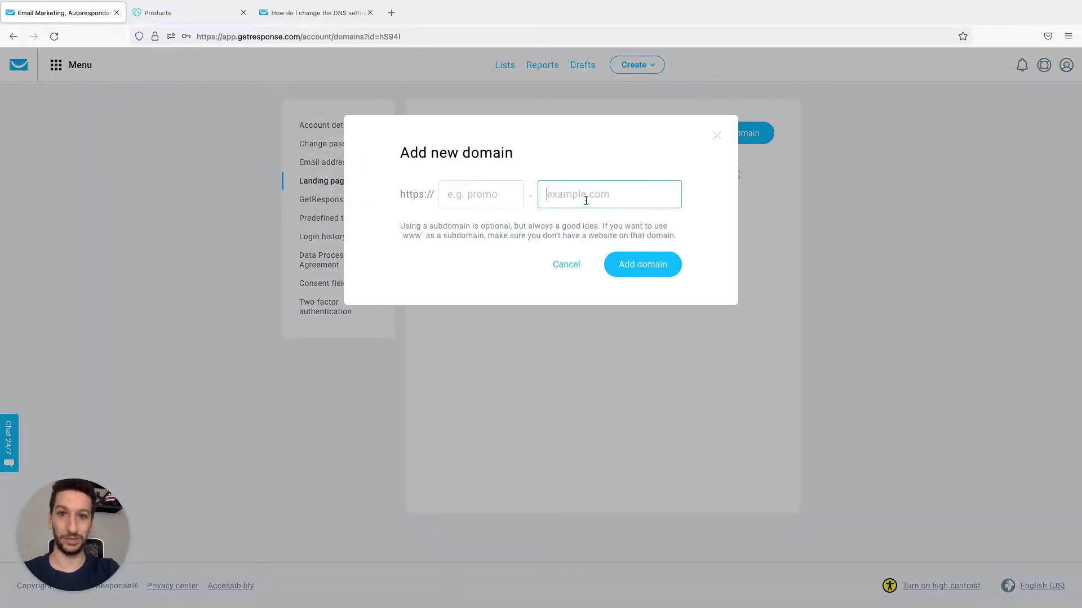
text(simplese)
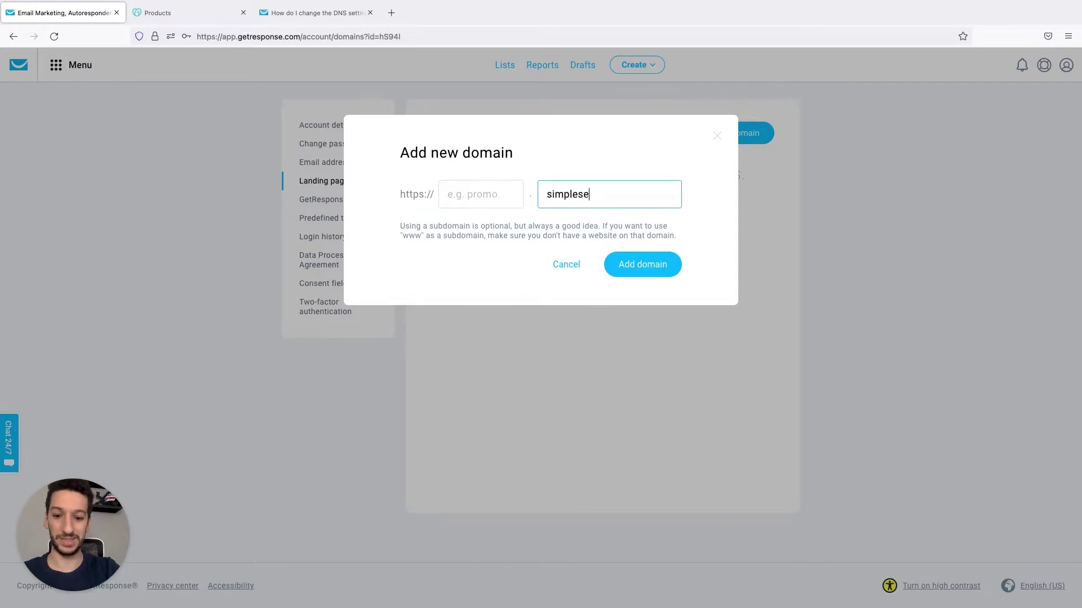
text(tup.x7)
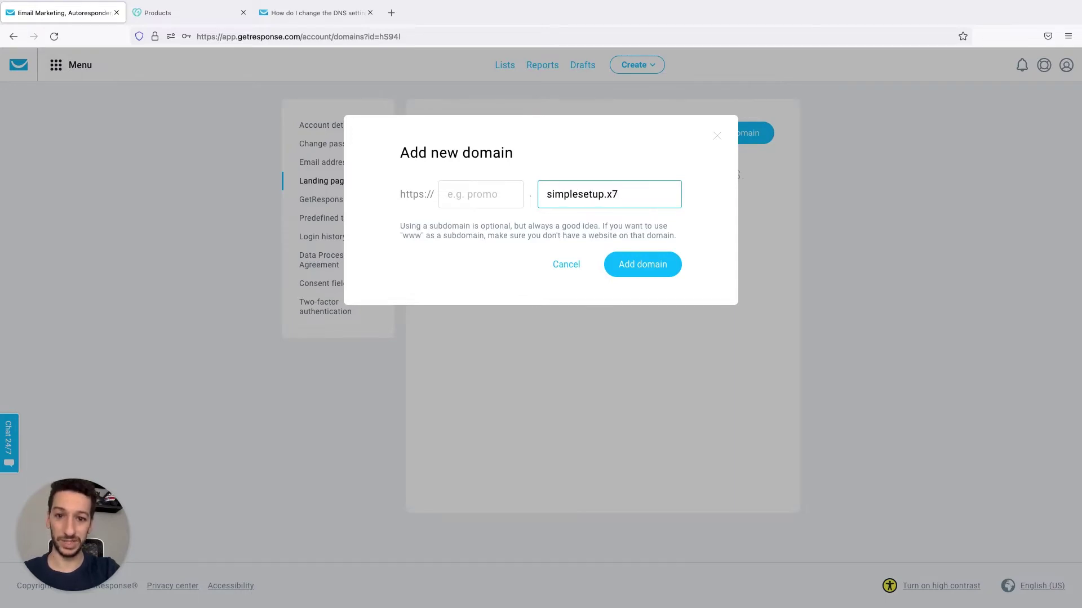
key(BackSpace)
text(yz)
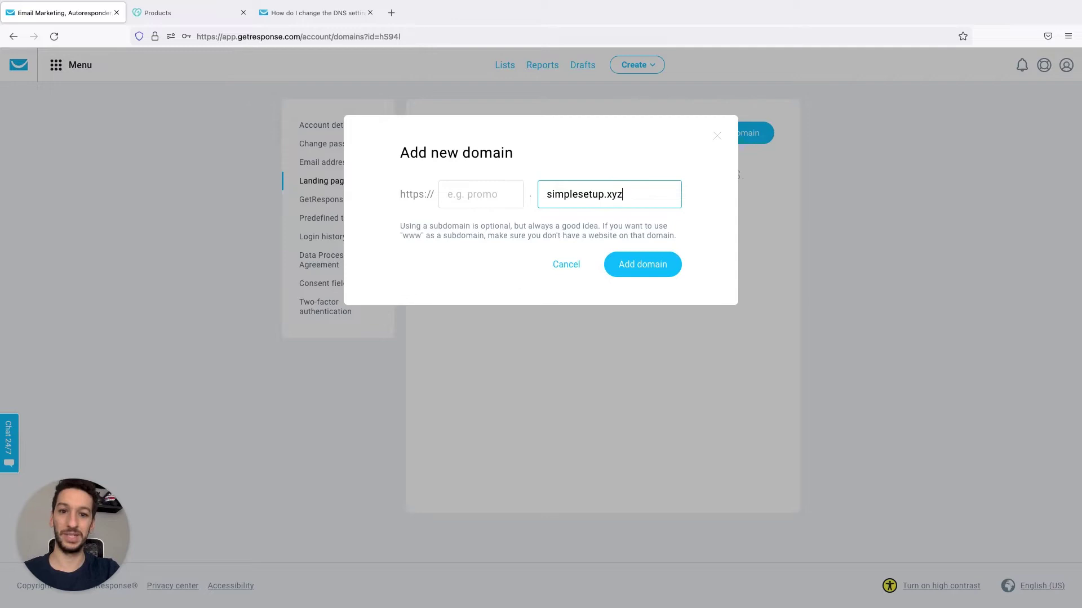
click(645, 269)
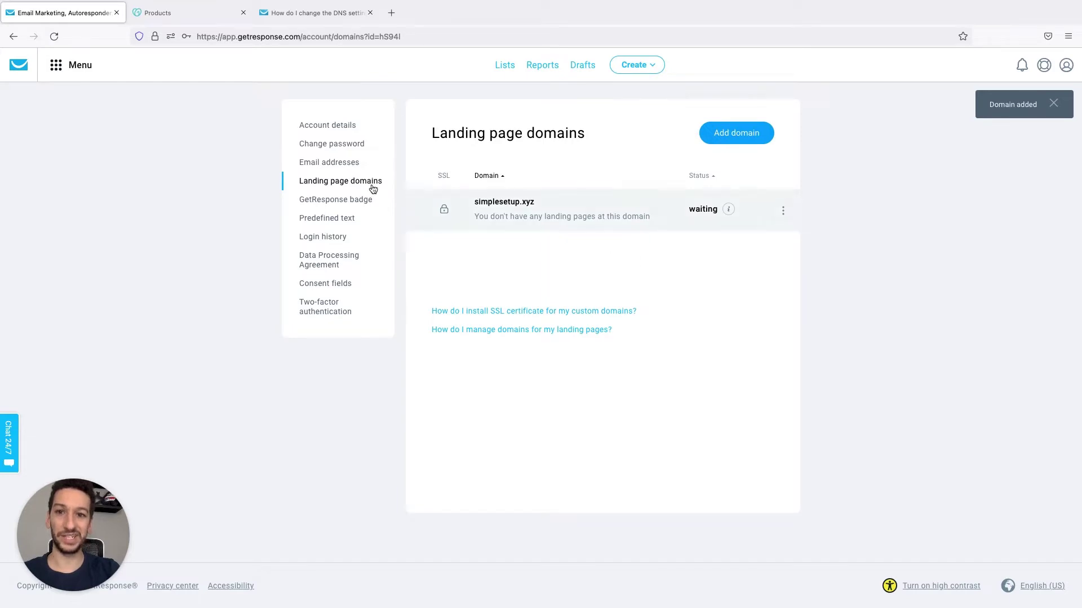
- Open the settings of the Cookie landing page from the Landing pages list
click(90, 76)
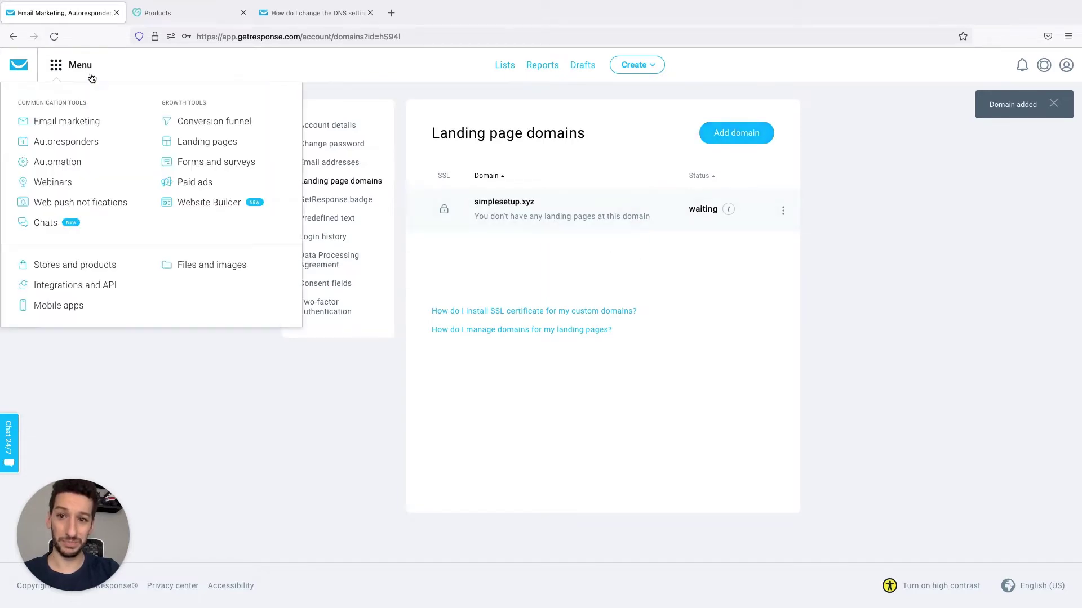
click(197, 142)
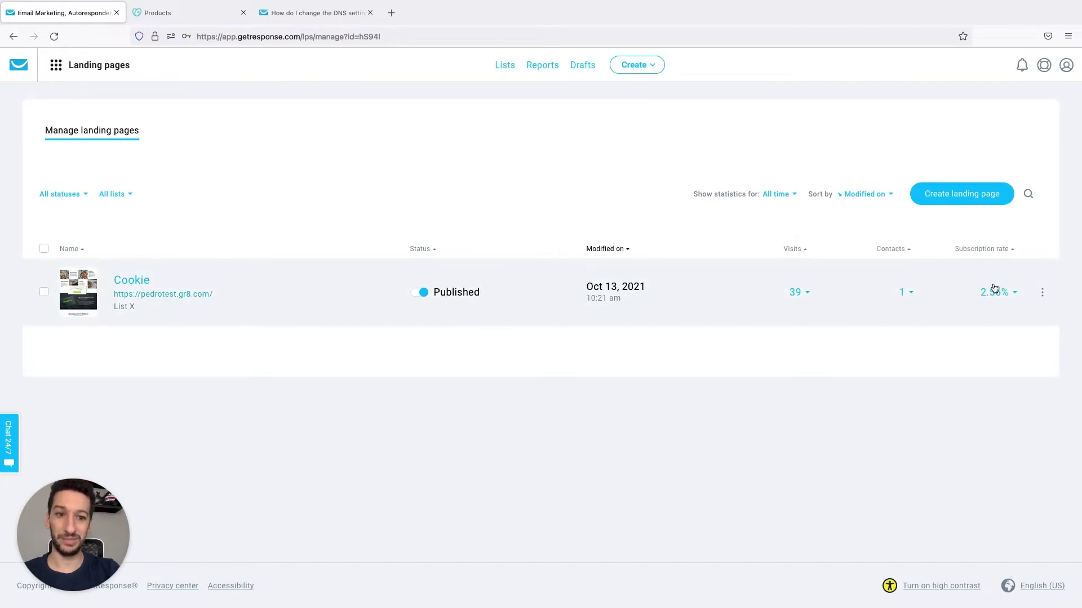
click(1041, 293)
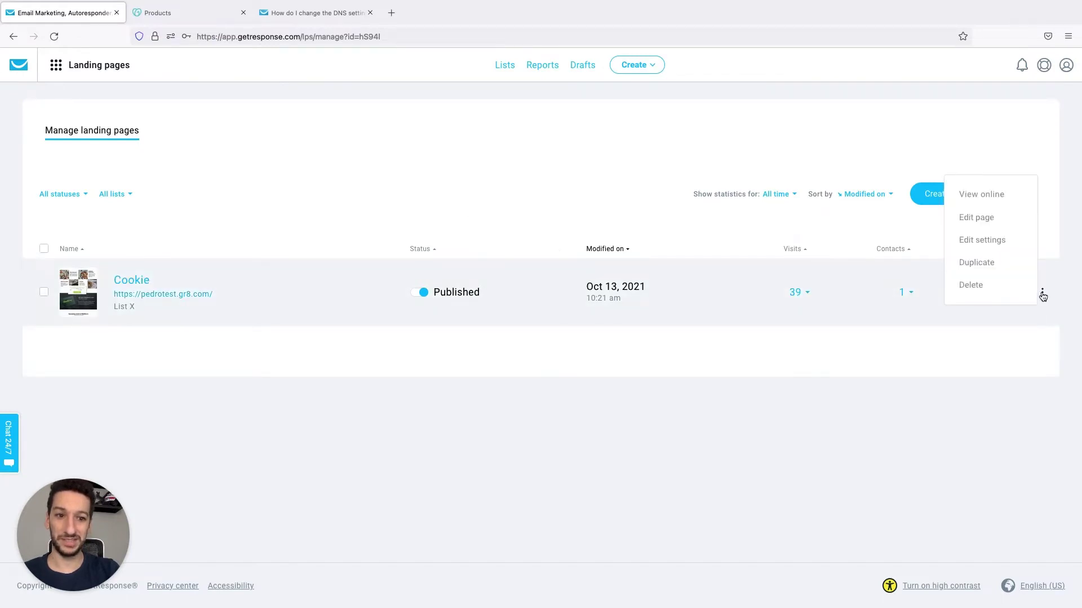
click(970, 249)
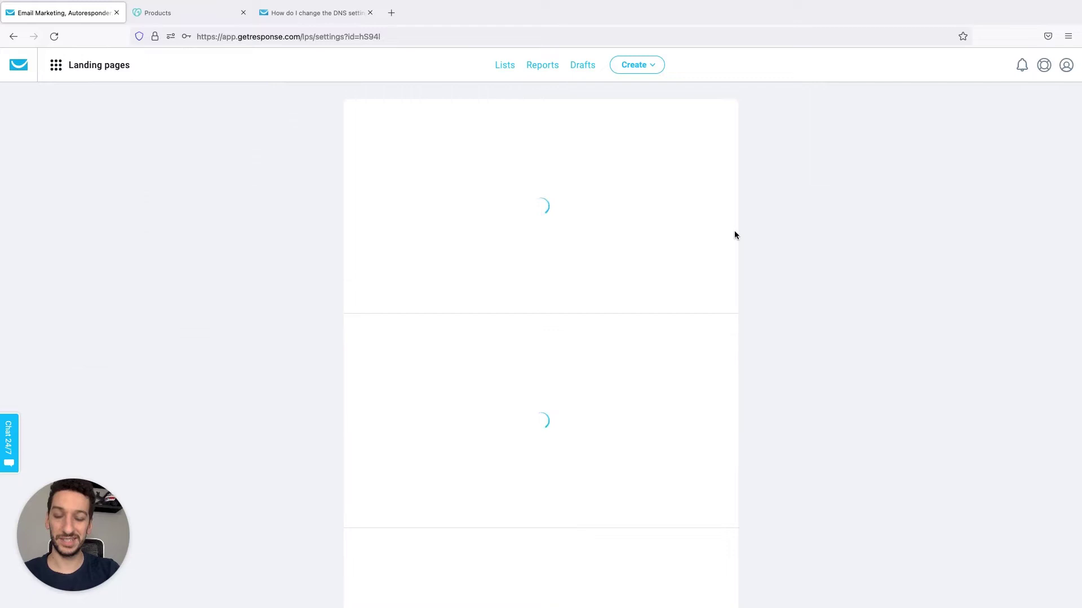
scroll(642, 277, down, 3)
scroll(643, 277, down, 2)
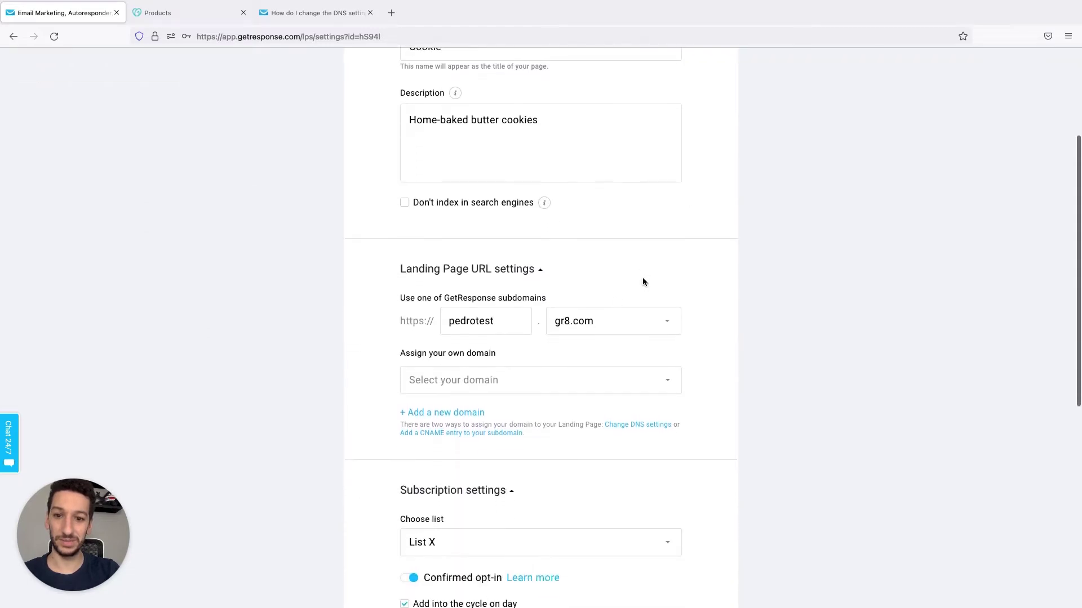
click(483, 383)
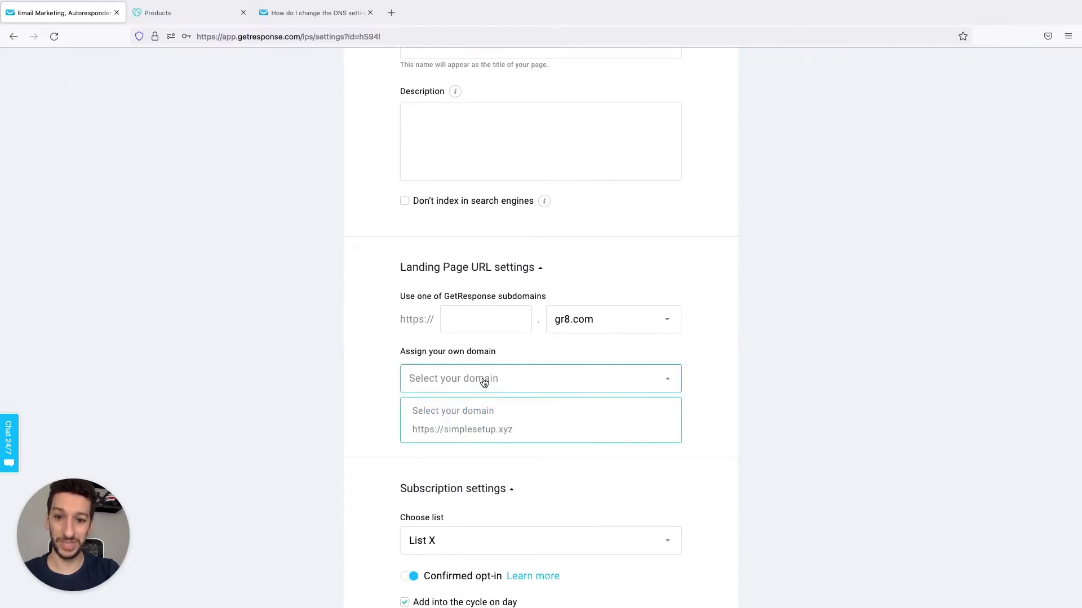
click(460, 431)
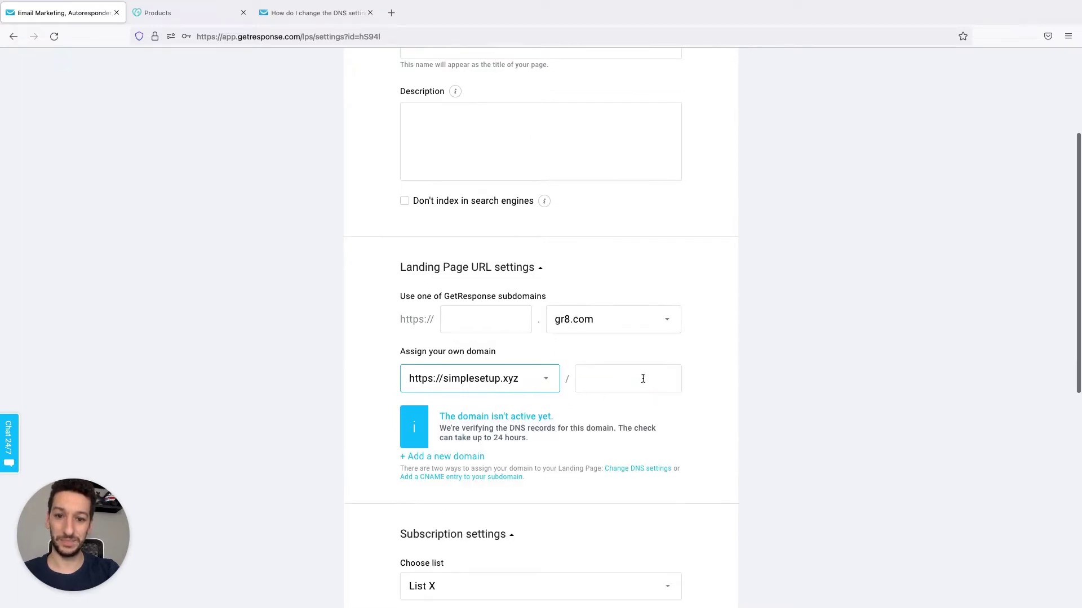
scroll(720, 390, down, 8)
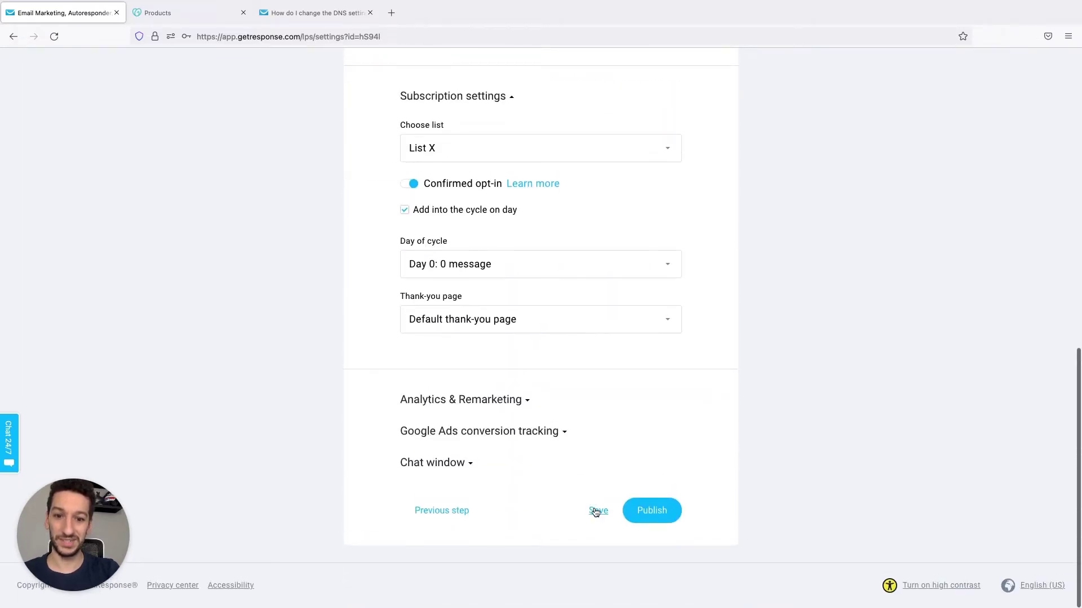
click(597, 510)
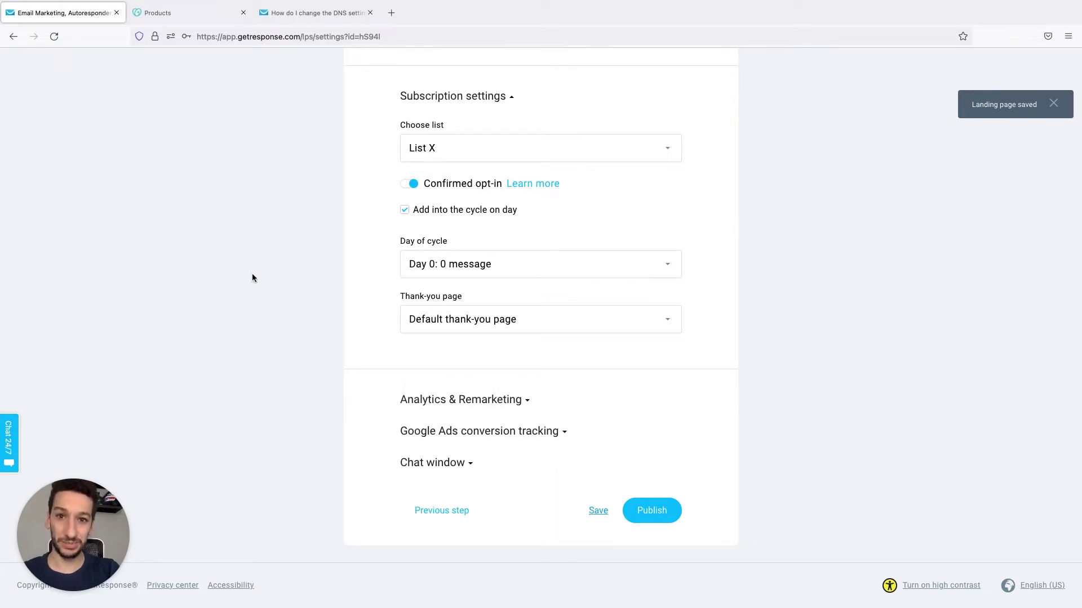
- On GoDaddy's My Products page, open DNS management for simplesetup.xyz
click(175, 19)
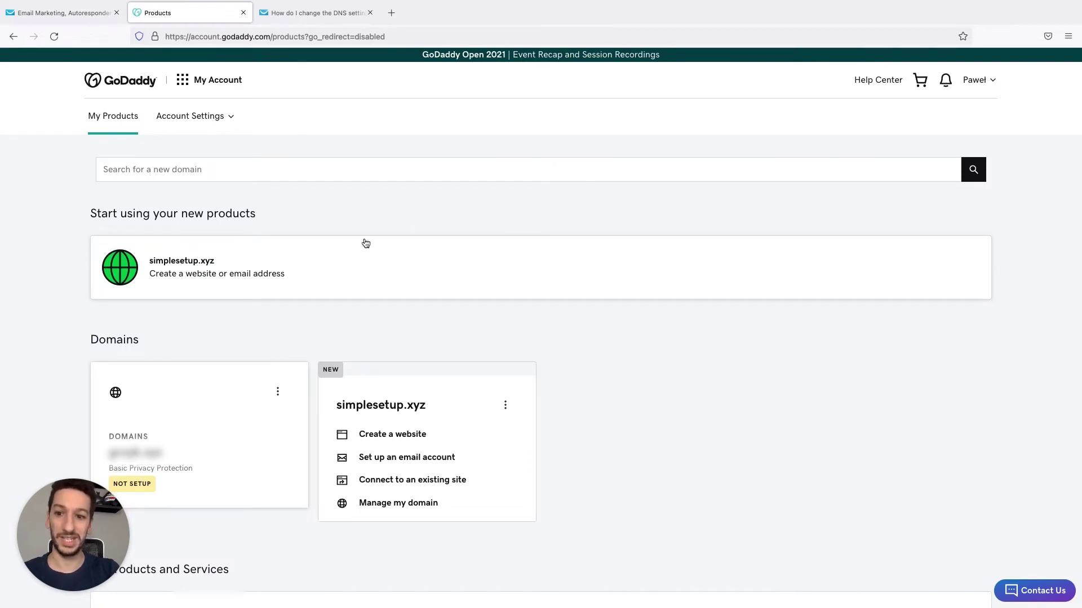
click(227, 86)
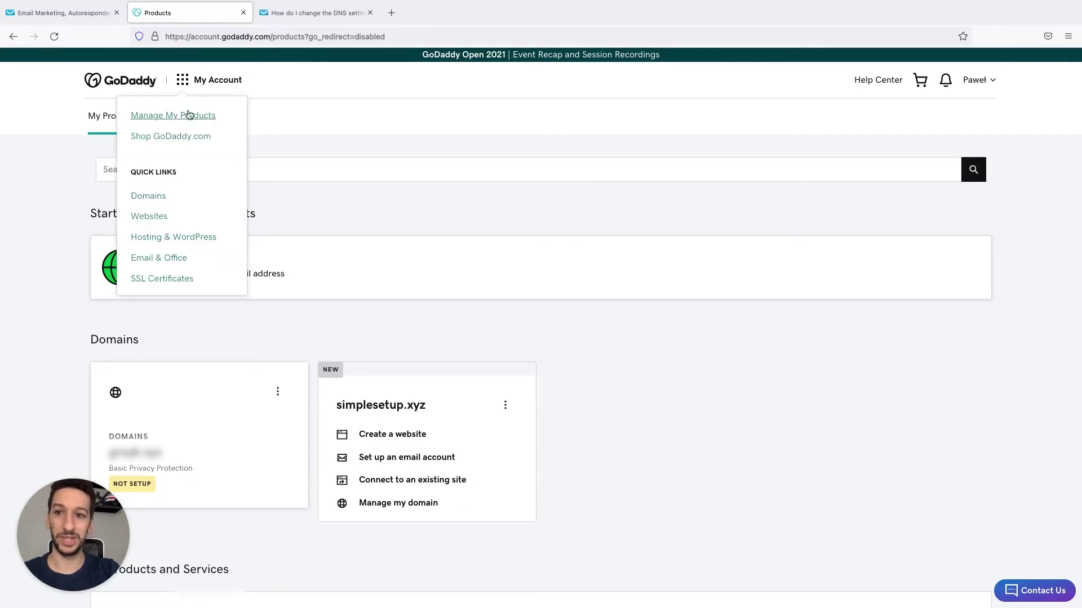
click(218, 85)
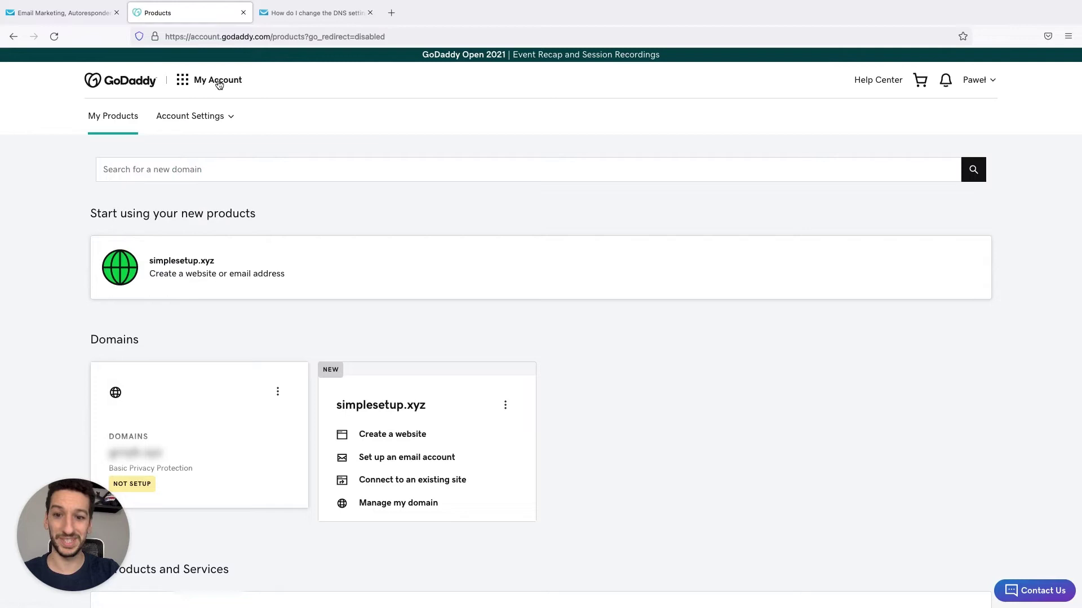
scroll(408, 200, down, 4)
scroll(486, 350, down, 3)
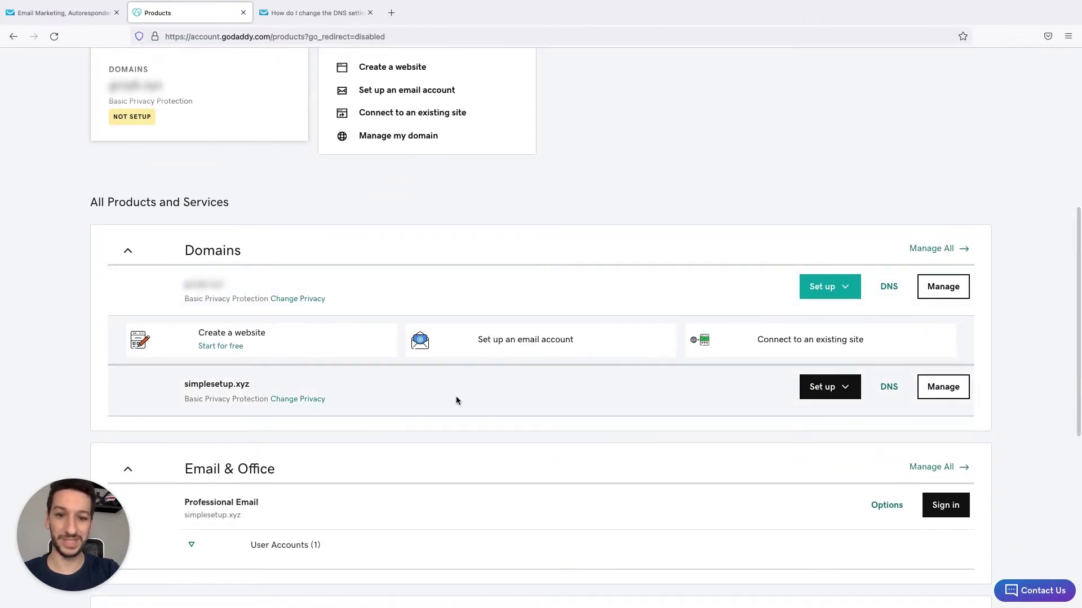
click(890, 388)
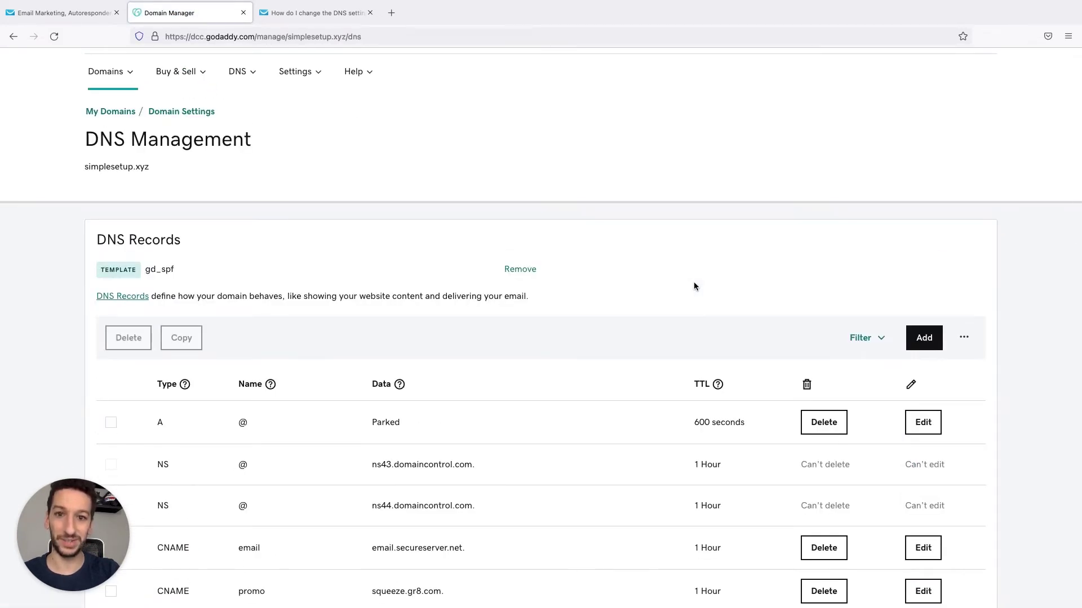
- Open the Edit Nameservers dialog from the Nameservers section of simplesetup.xyz's DNS page
scroll(693, 283, down, 1)
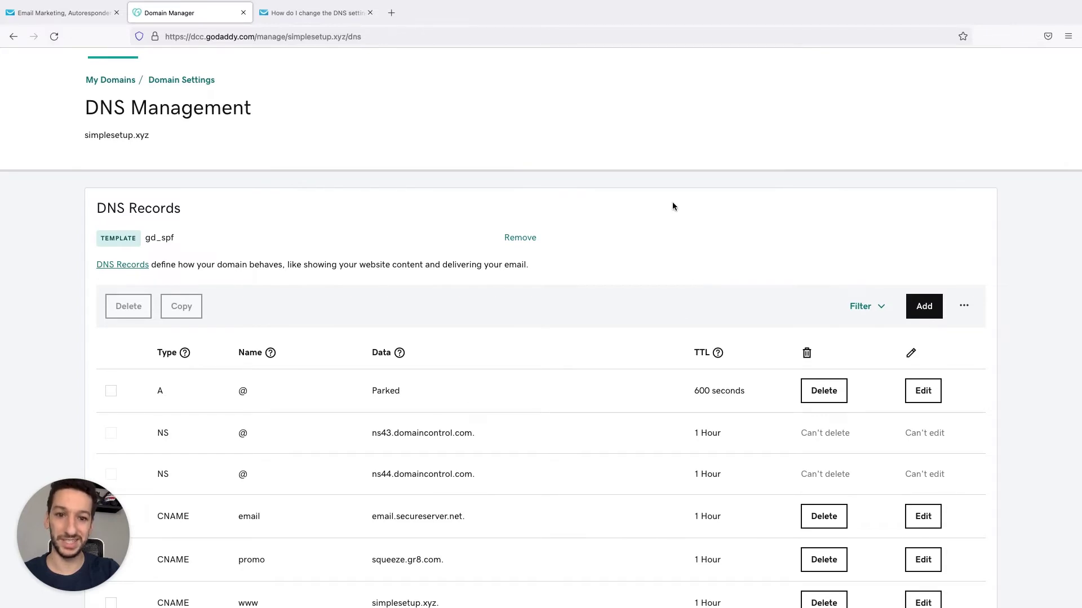
scroll(672, 207, down, 4)
scroll(672, 206, down, 5)
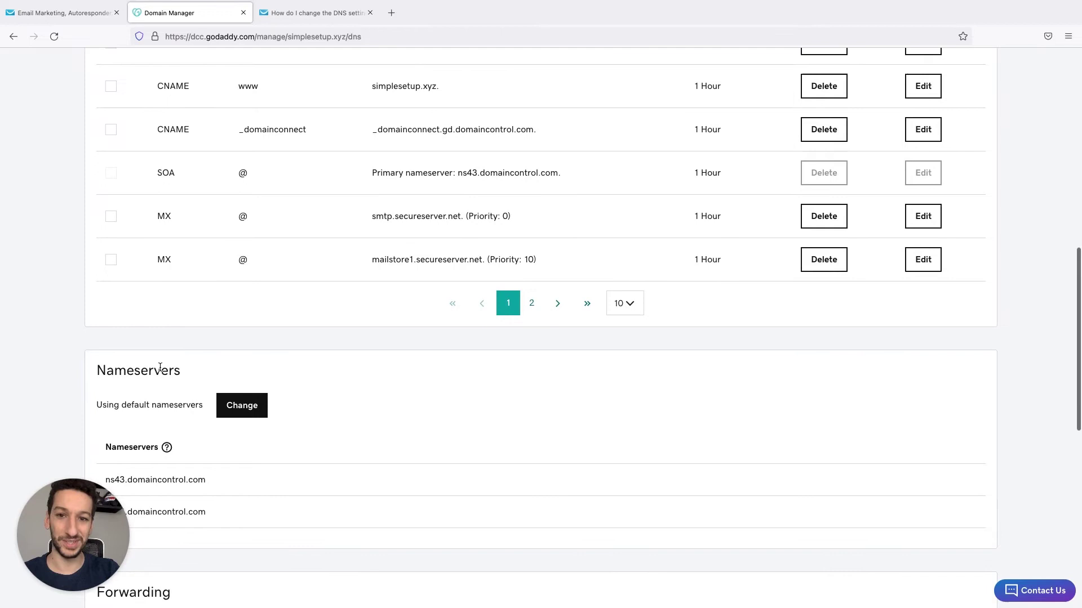
scroll(208, 367, down, 1)
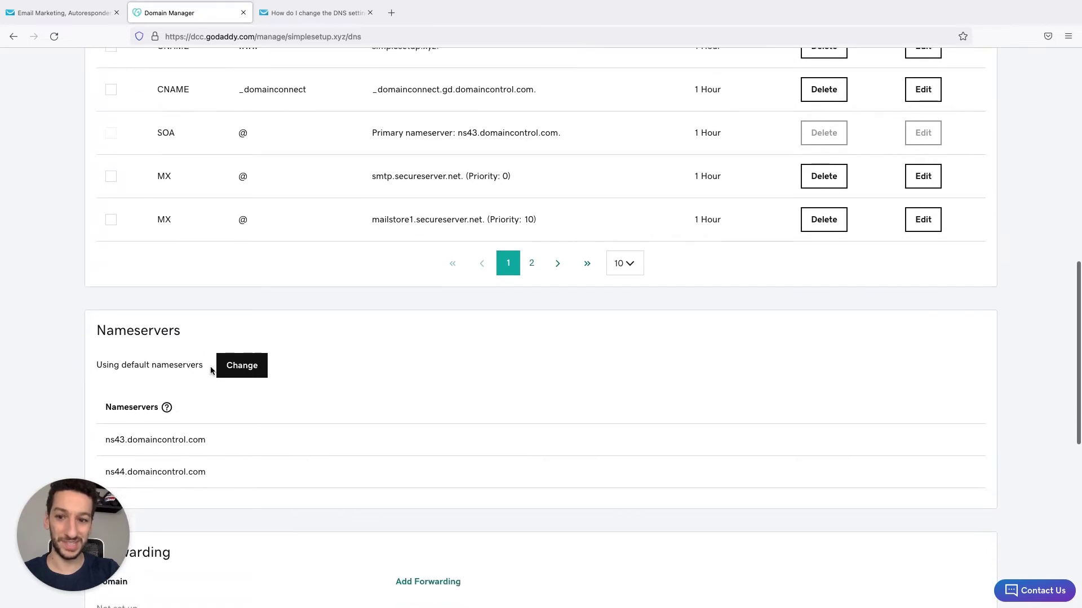
click(250, 369)
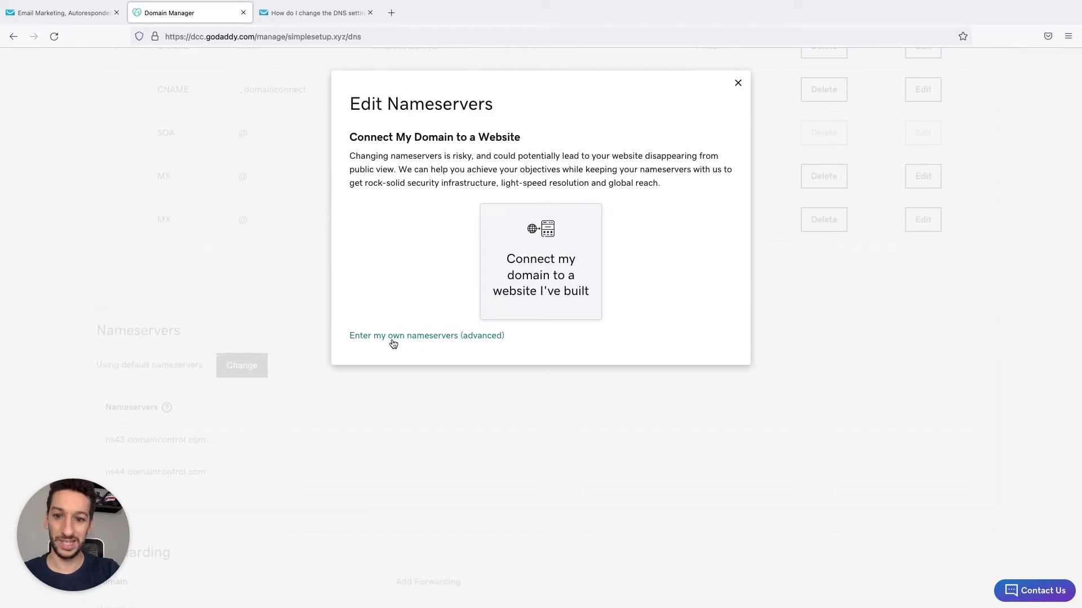
- Choose custom nameservers and copy ns-a-1.getresponse.com from the GetResponse help article
click(471, 336)
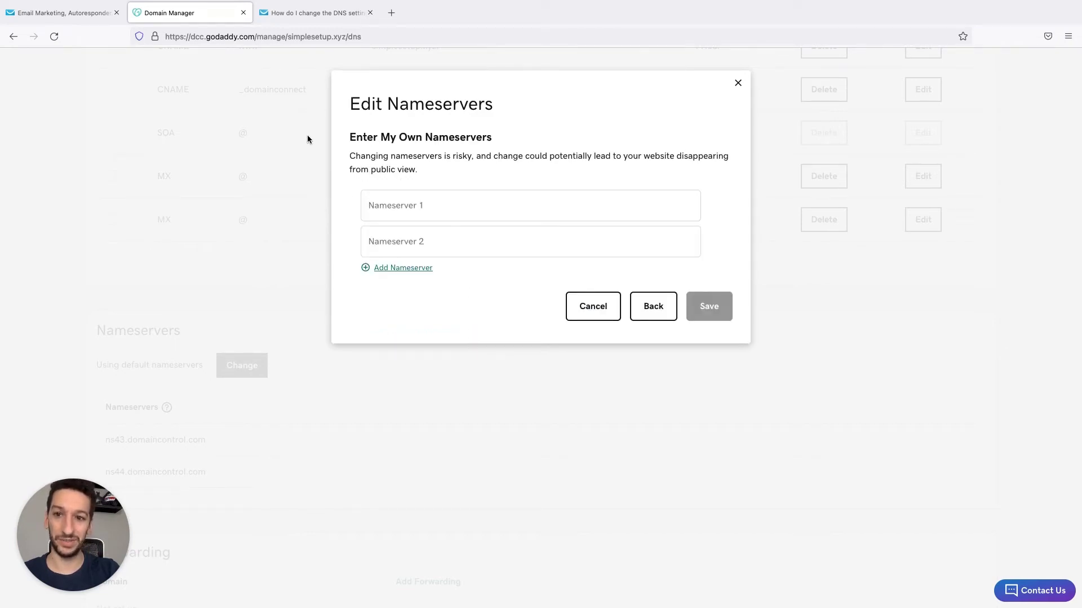
click(307, 18)
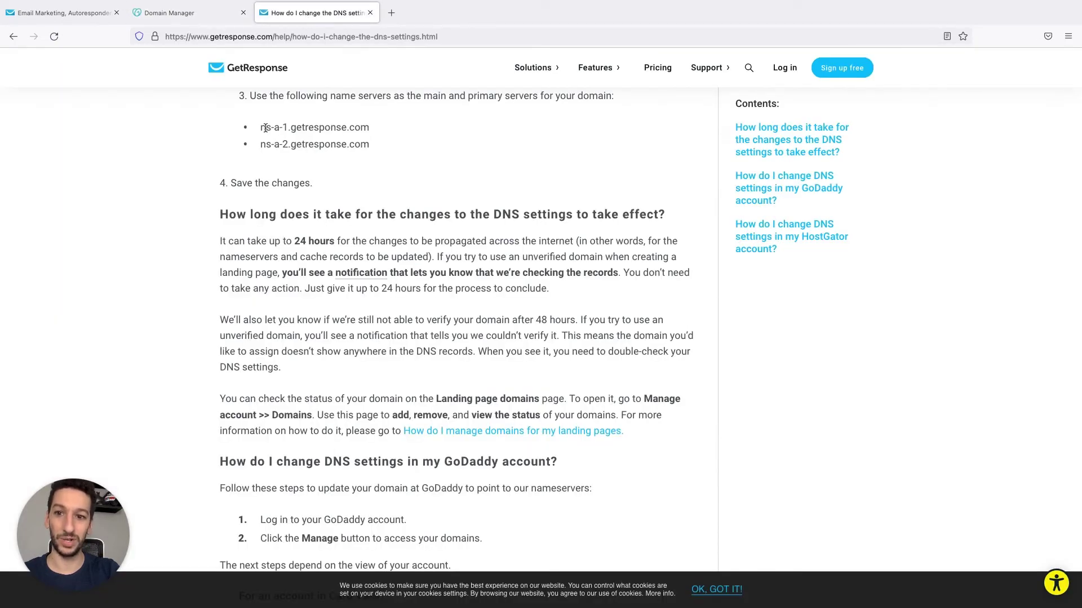
drag(259, 127, 377, 130)
key(super+c)
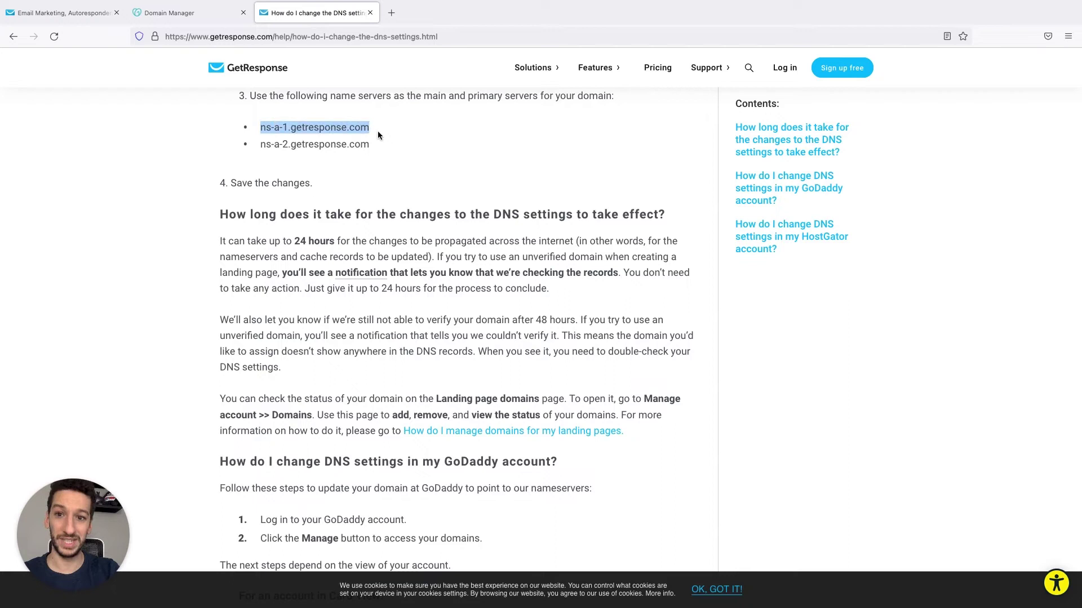
click(207, 18)
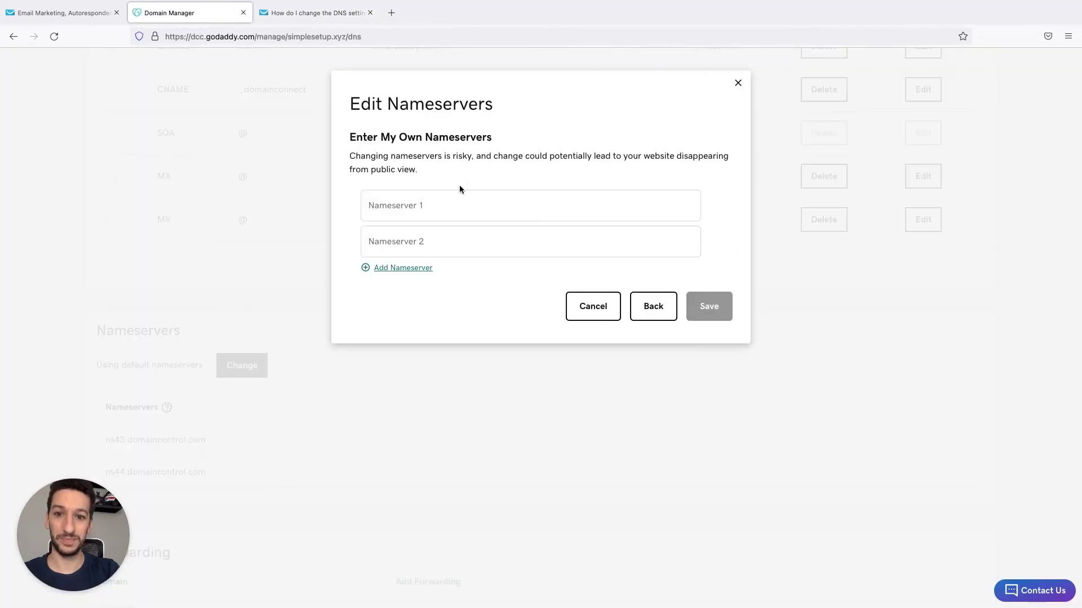
- Paste ns-a-1.getresponse.com into both nameserver fields, removing the 1 from the second
click(430, 205)
key(super+v)
click(397, 235)
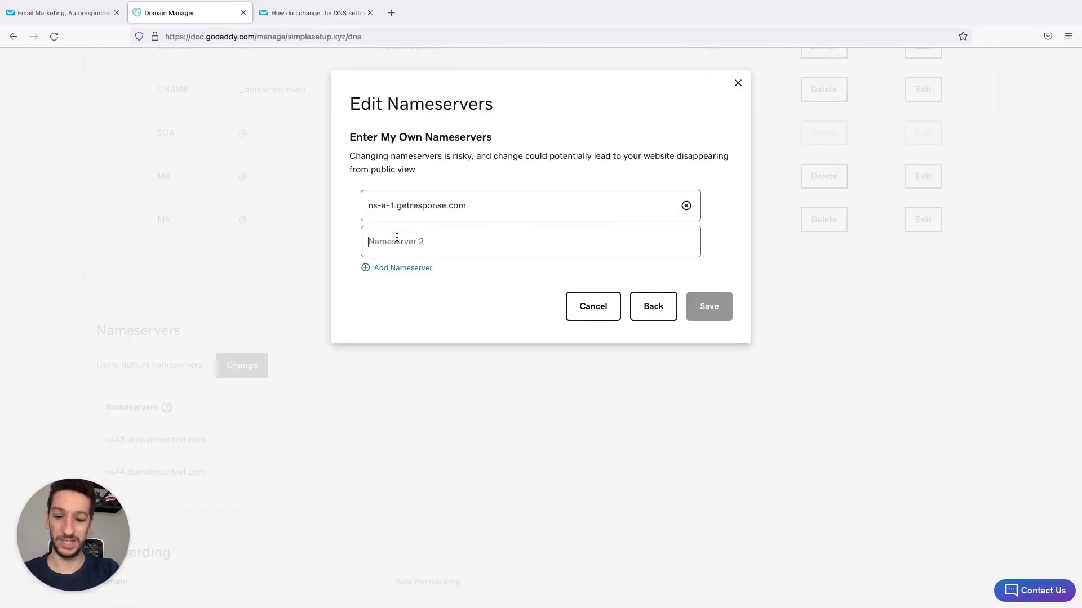
key(super+v)
click(392, 240)
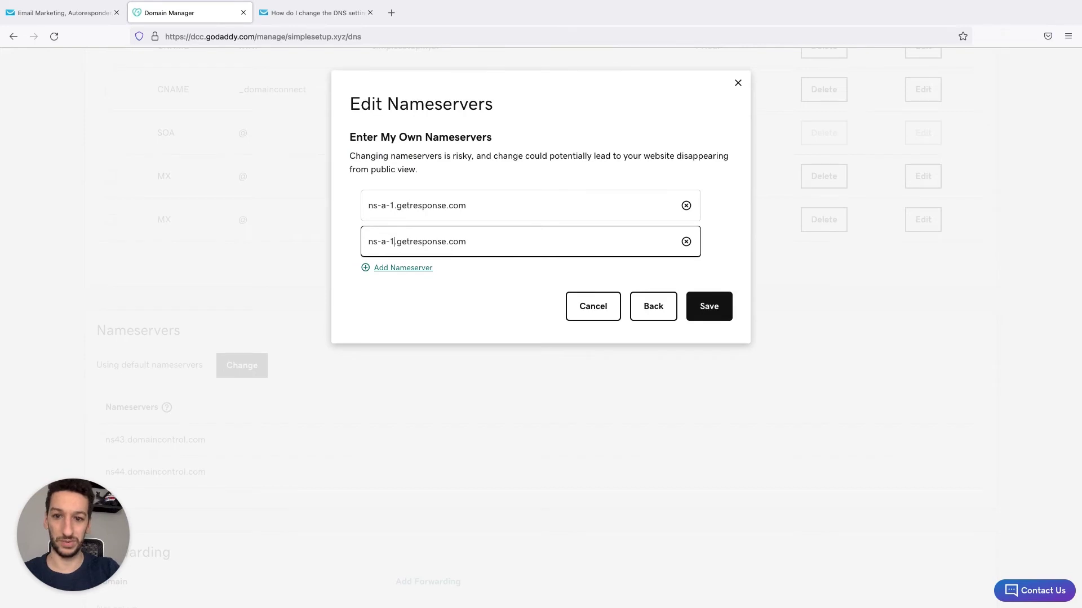
key(BackSpace)
- Complete the second nameserver as ns-a-2.getresponse.com, save, and confirm the update with consent
text(2)
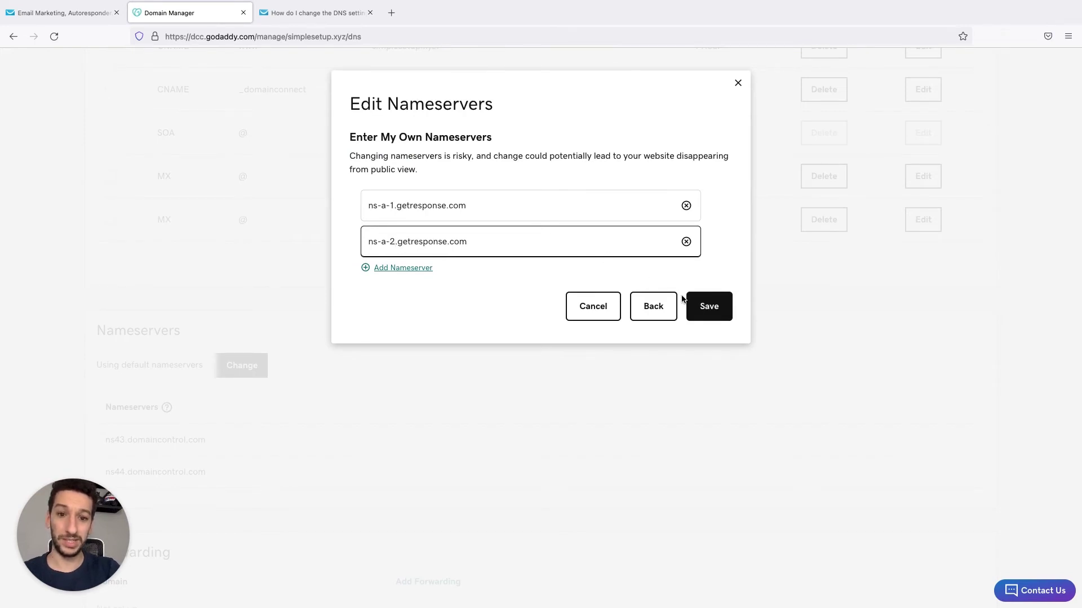
click(703, 307)
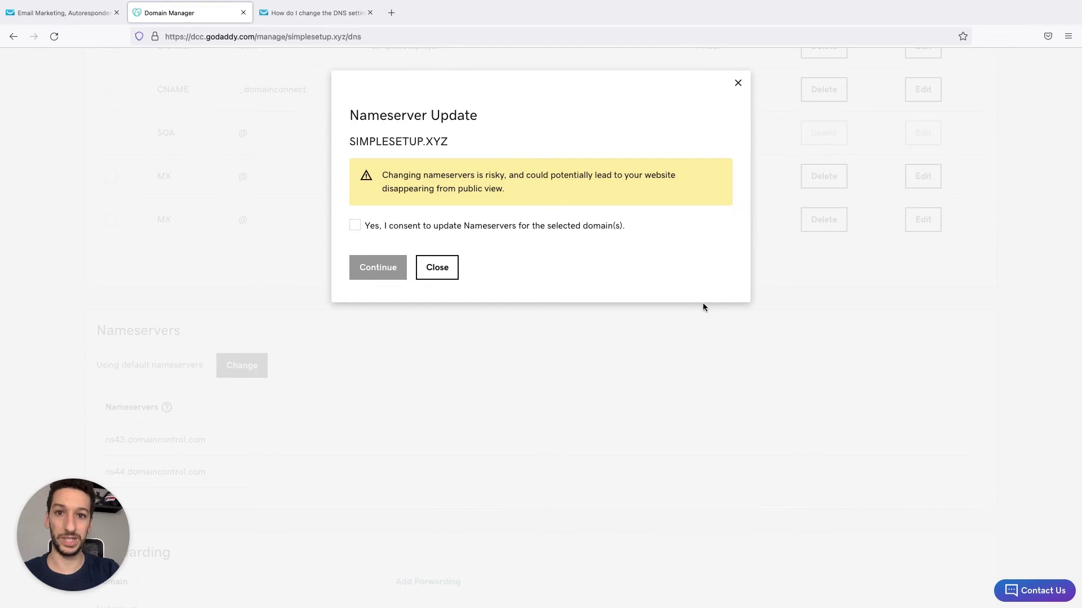
click(498, 229)
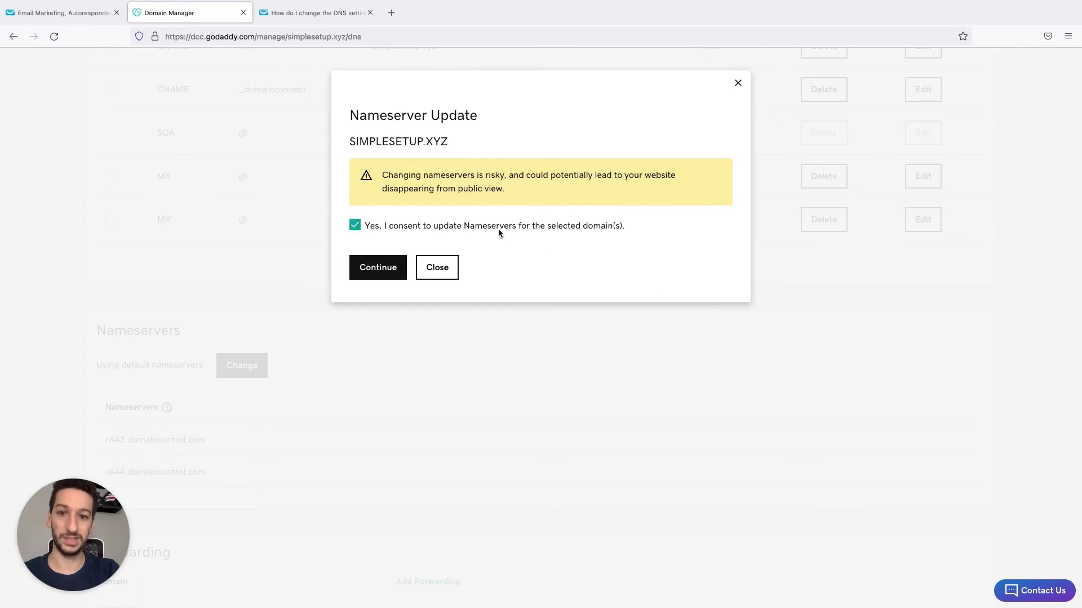
click(375, 268)
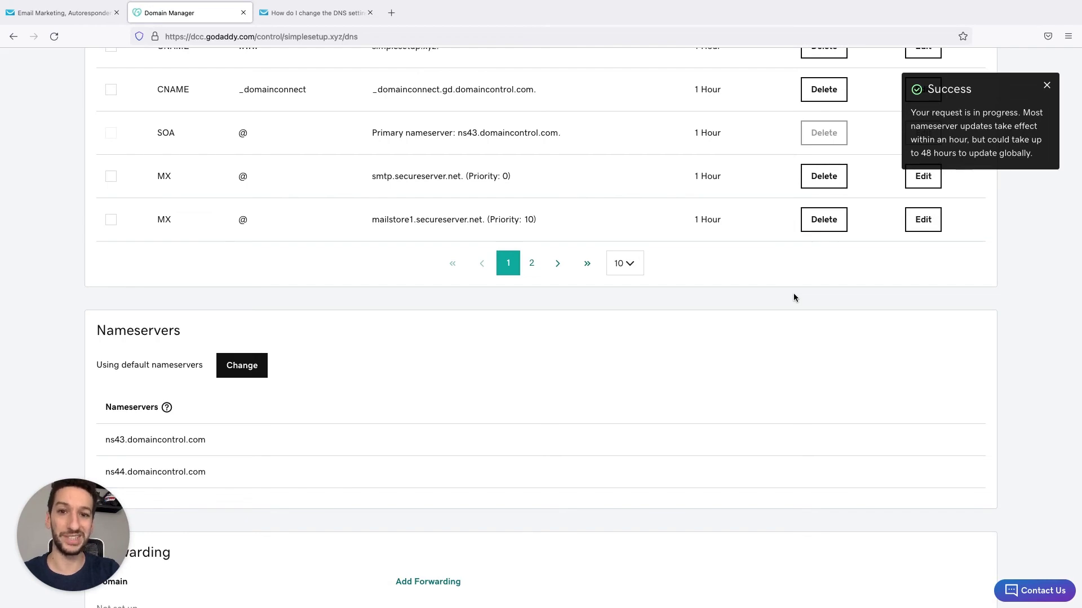
- Return to GetResponse and open Landing page domains to check simplesetup.xyz's waiting status
click(66, 21)
scroll(736, 149, up, 10)
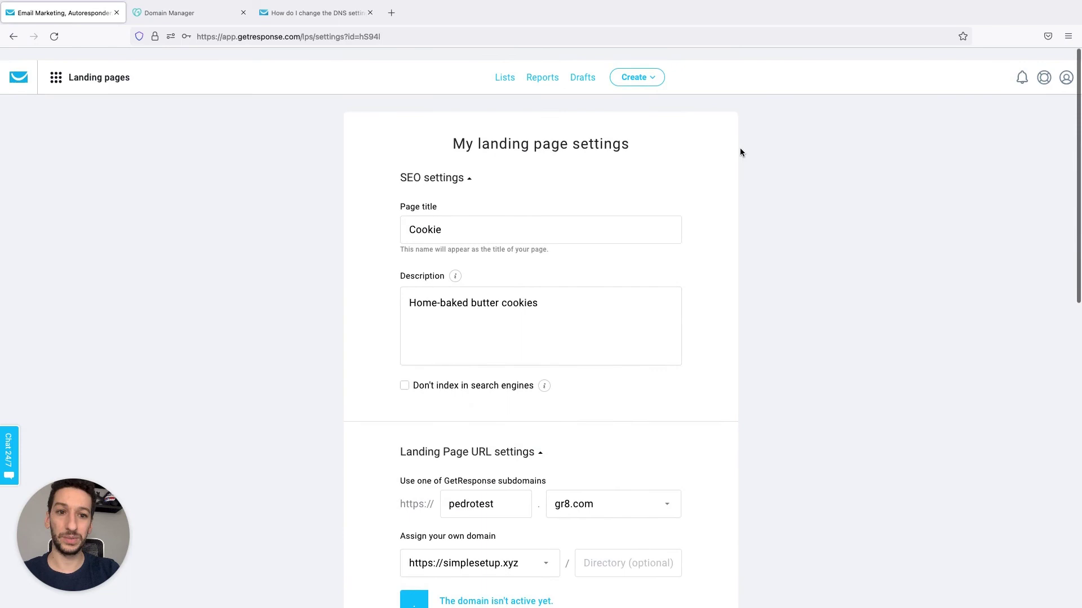
scroll(740, 153, down, 1)
click(1066, 65)
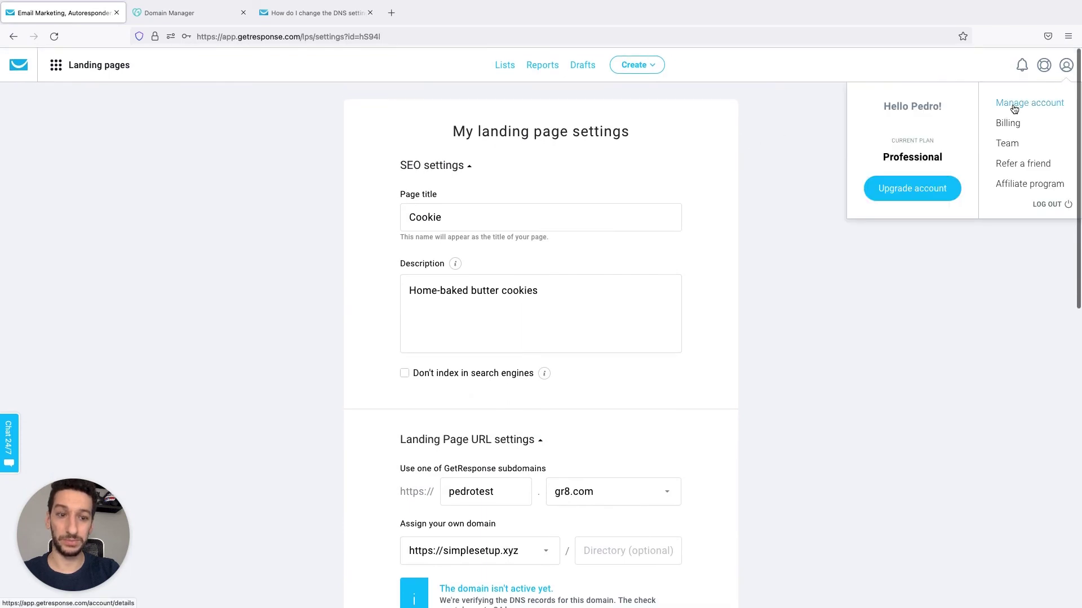
click(1014, 104)
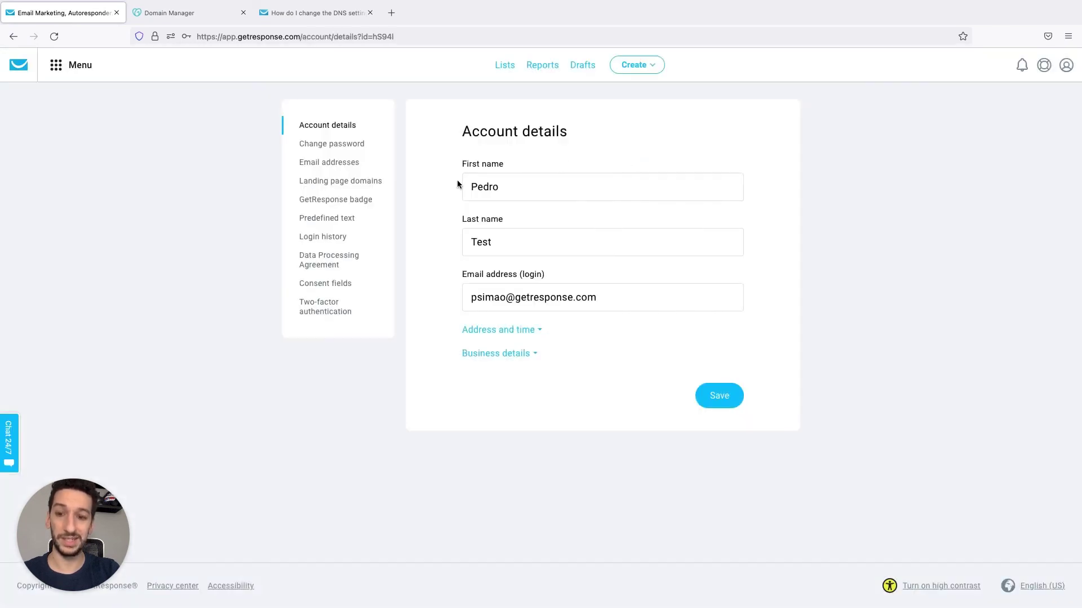
click(347, 181)
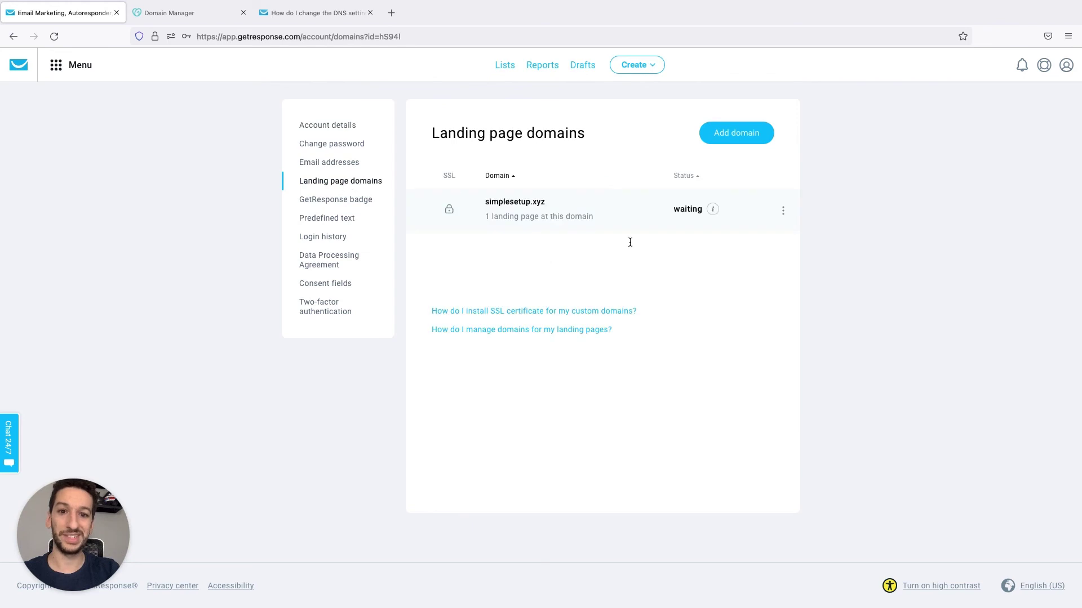